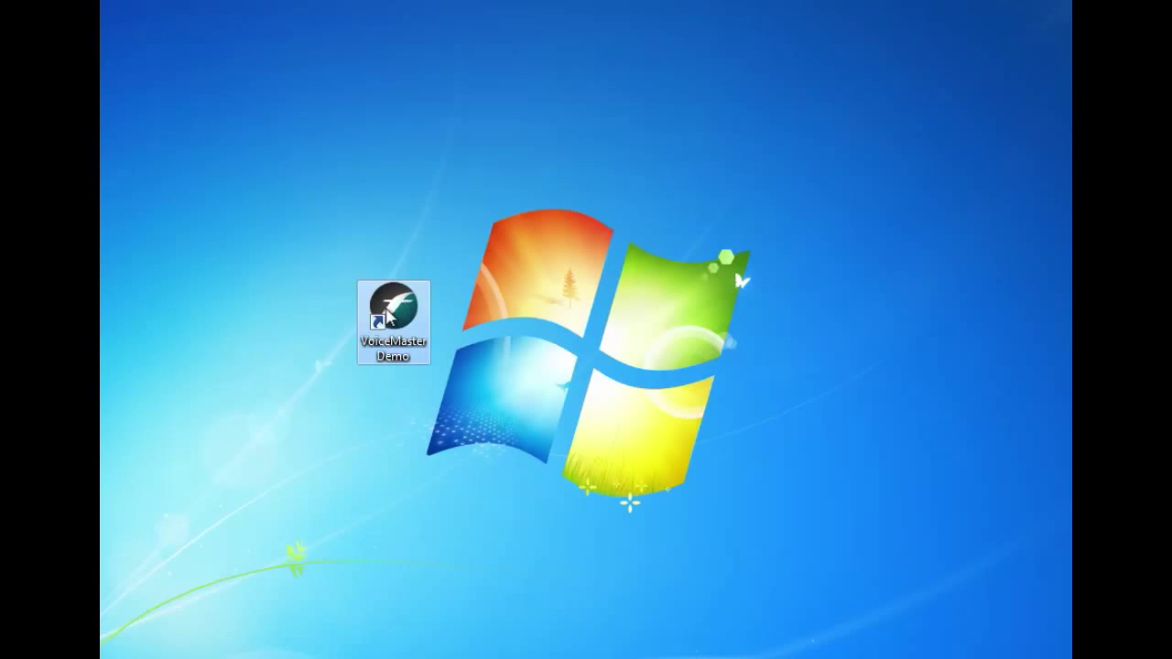
Launch the Fonix VoiceMaster Demo from its desktop shortcut.
double_click(388, 316)
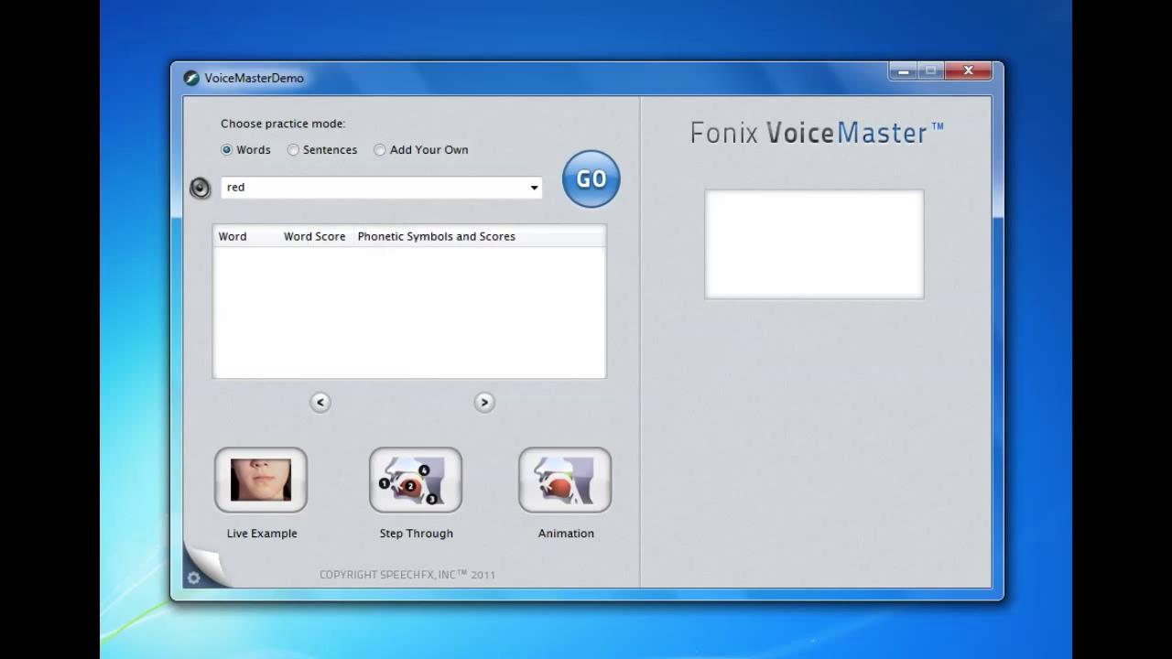
Play the model pronunciation of the word 'red'.
left_click(205, 193)
Load 'black' as the practice word and hear its model pronunciation.
left_click(531, 190)
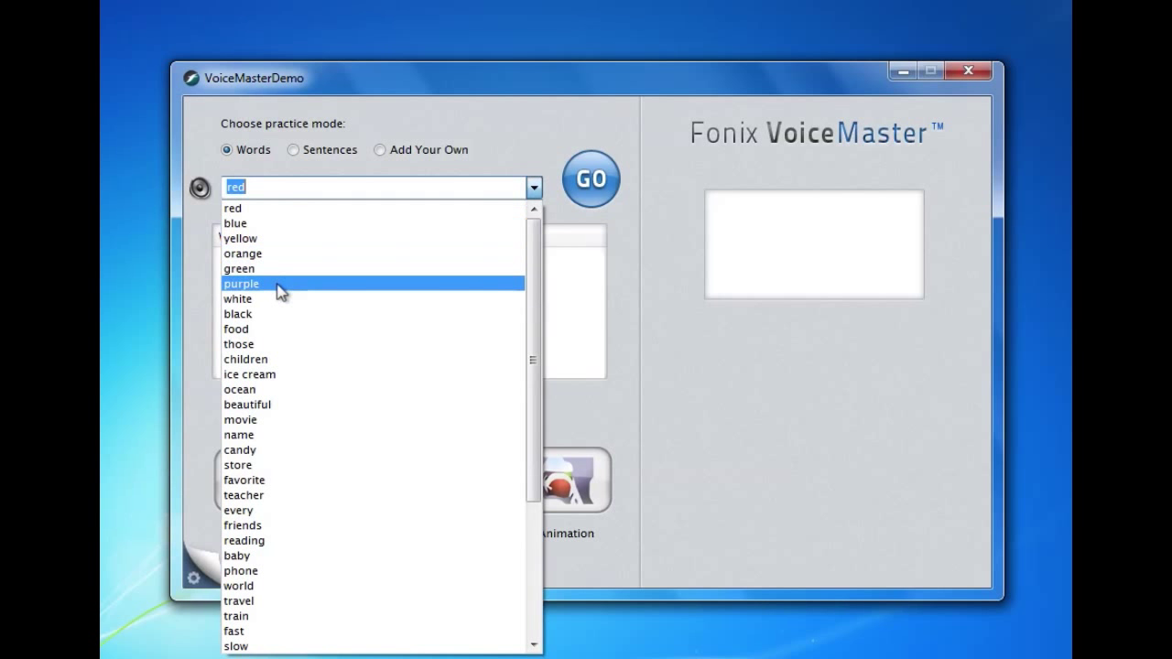
left_click(249, 316)
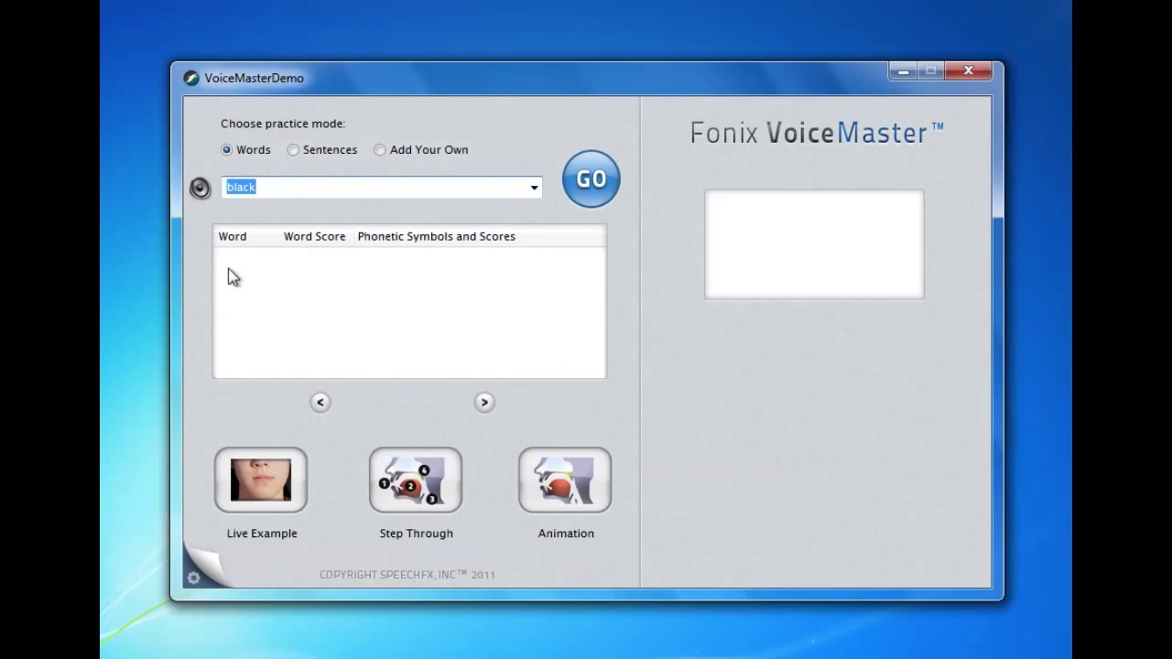
left_click(199, 187)
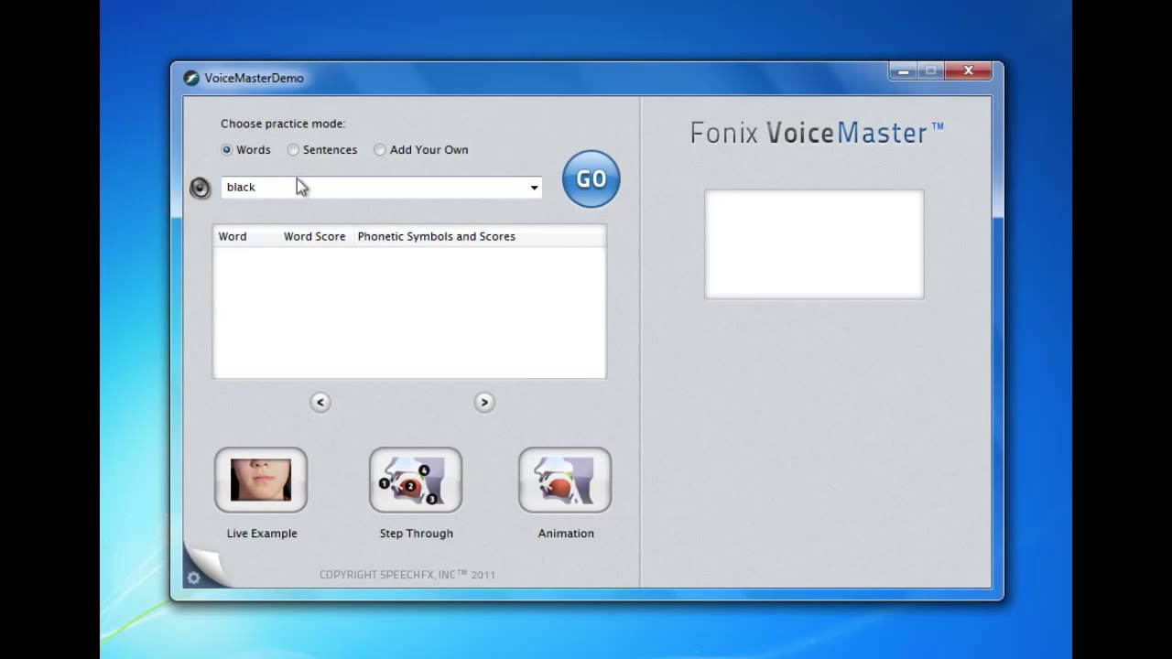
Record a spoken 'black', scoring 67 overall with per-sound scores.
left_click(591, 180)
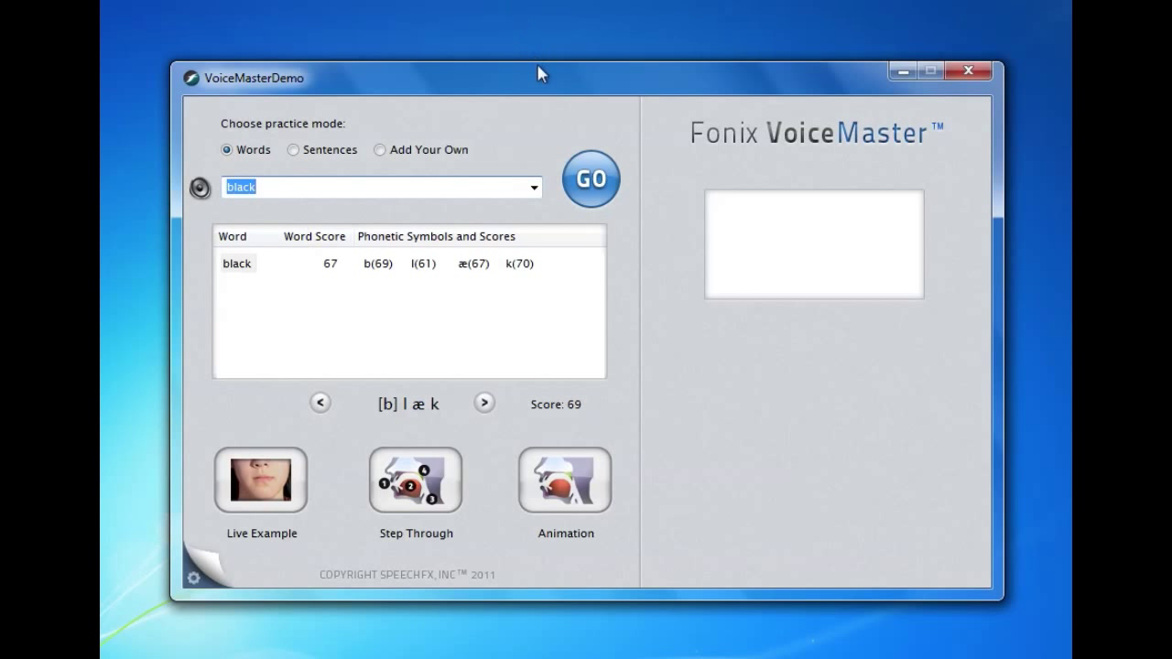
Rescore 'black' at 49, step through its sounds, and return to the zero-scored l.
left_click(594, 186)
left_click(484, 404)
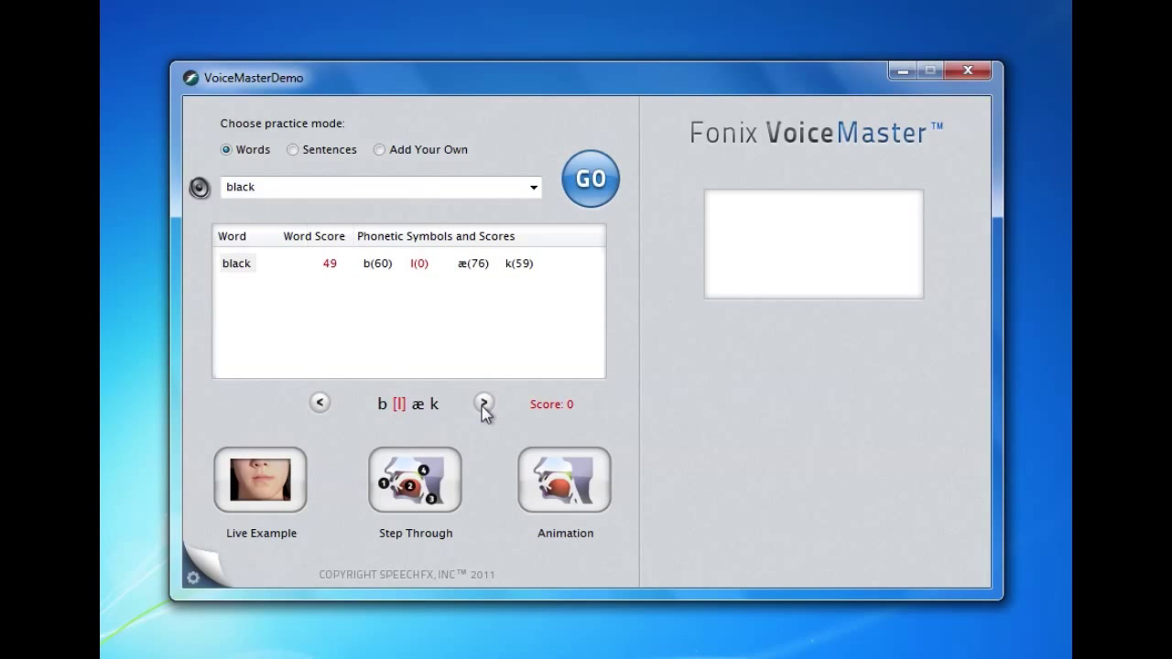
left_click(482, 404)
left_click(482, 404)
left_click(314, 405)
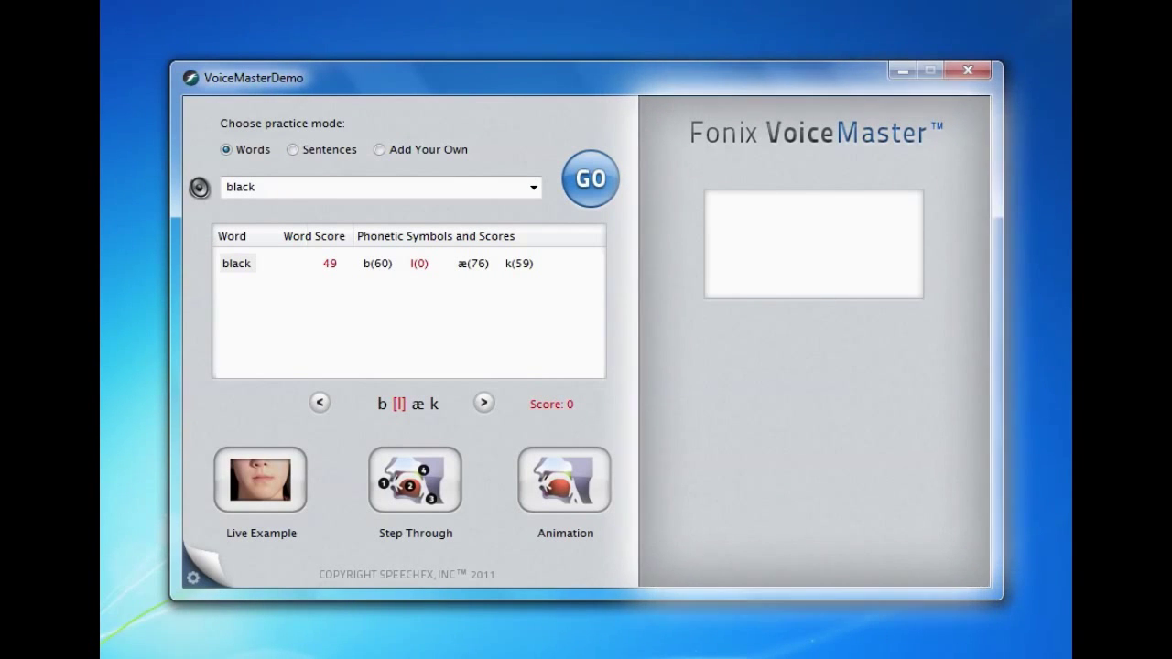
Watch live l-sound videos for /l/, Late, Balloon and Fall, then open the step-by-step guide.
left_click(257, 508)
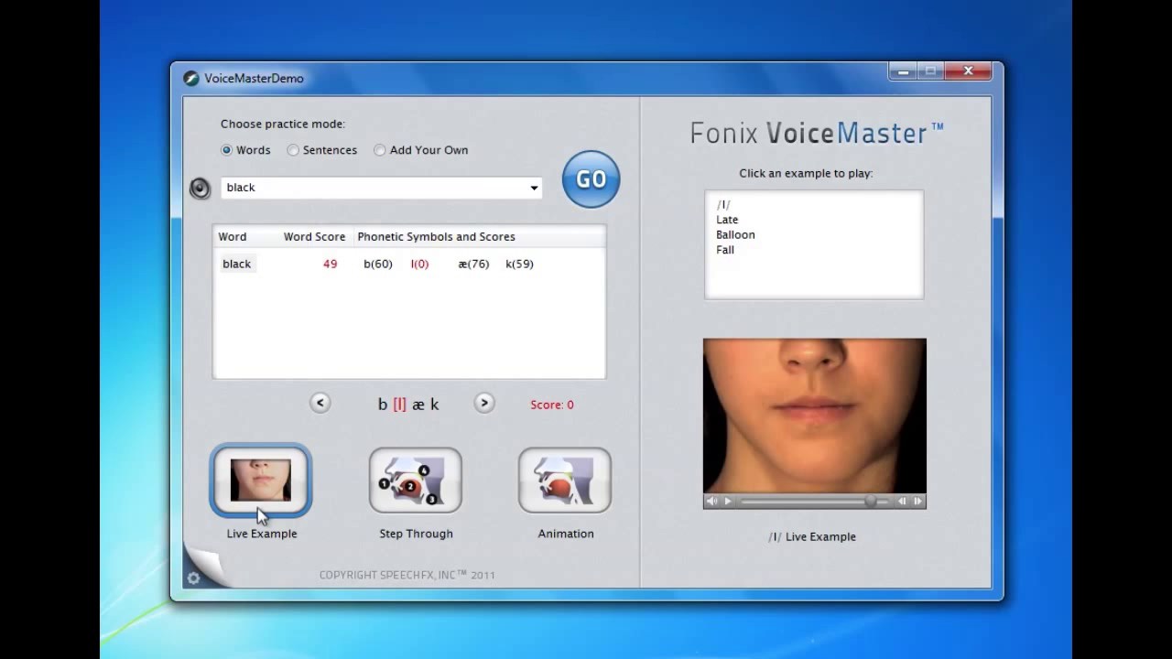
left_click(725, 206)
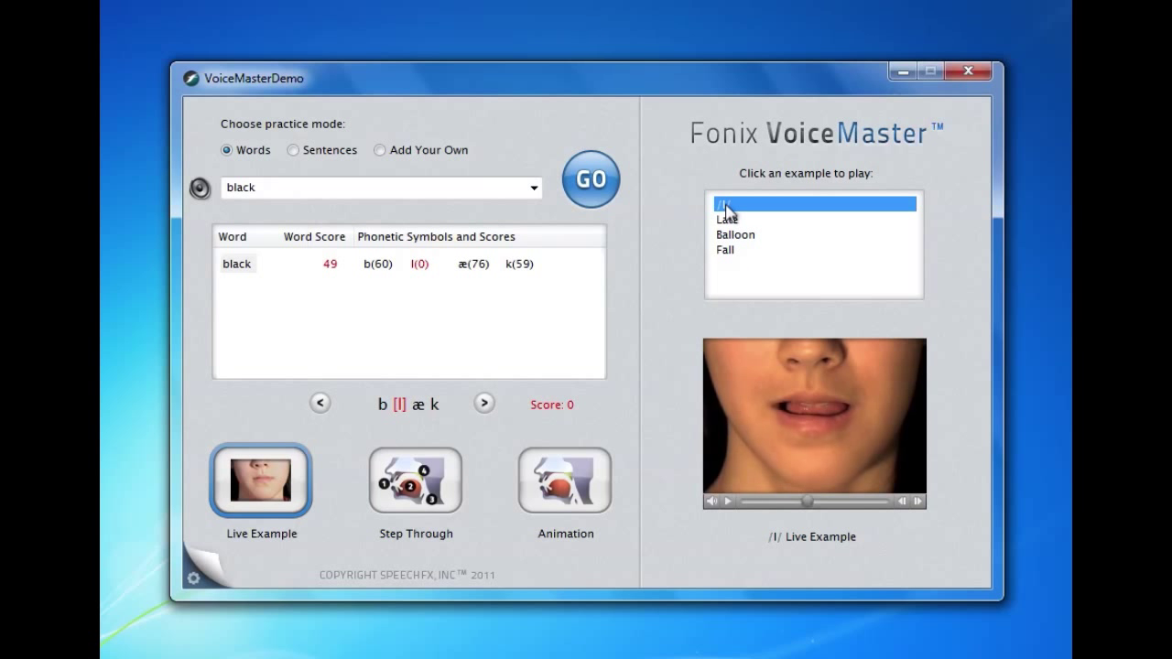
left_click(725, 221)
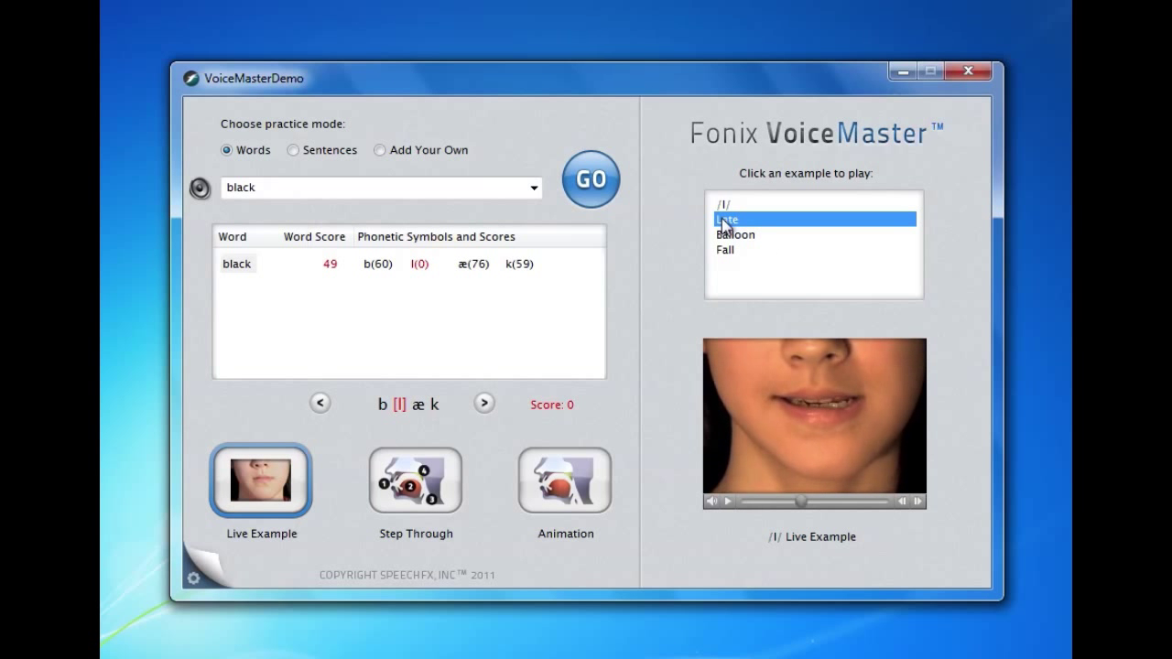
left_click(730, 236)
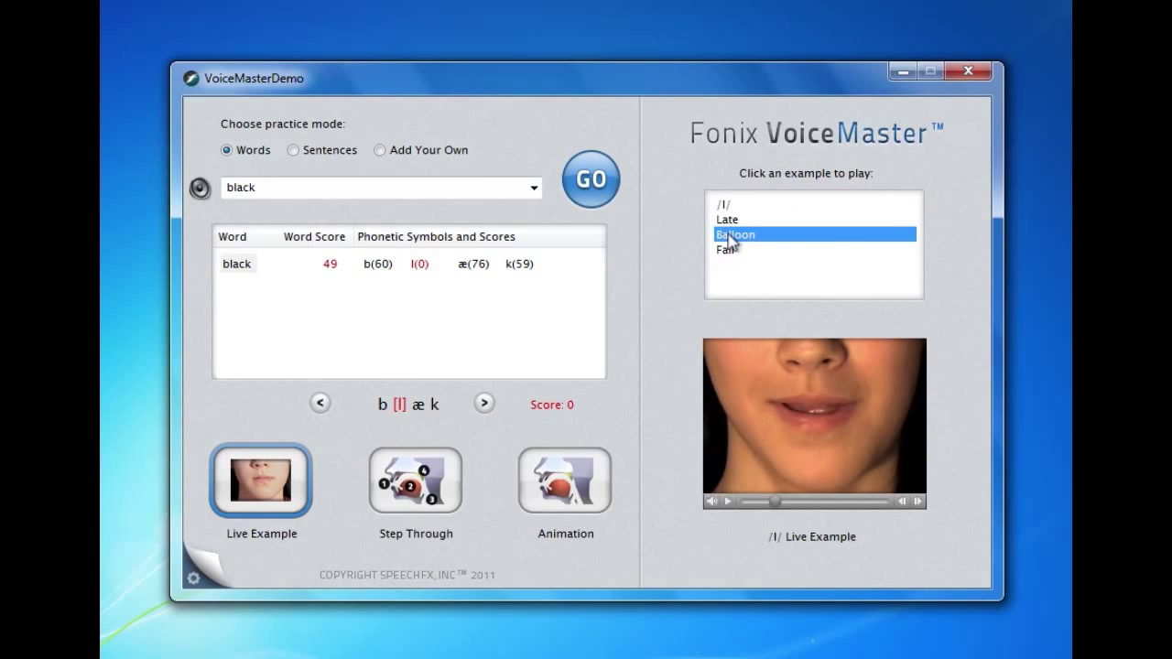
left_click(729, 252)
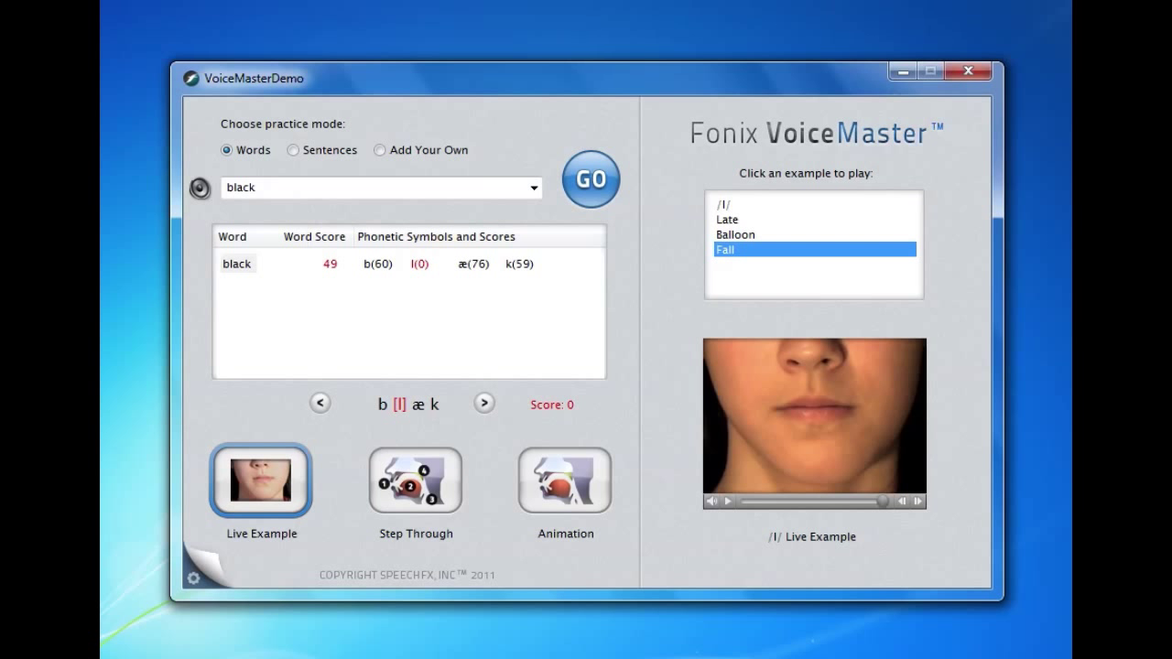
left_click(729, 502)
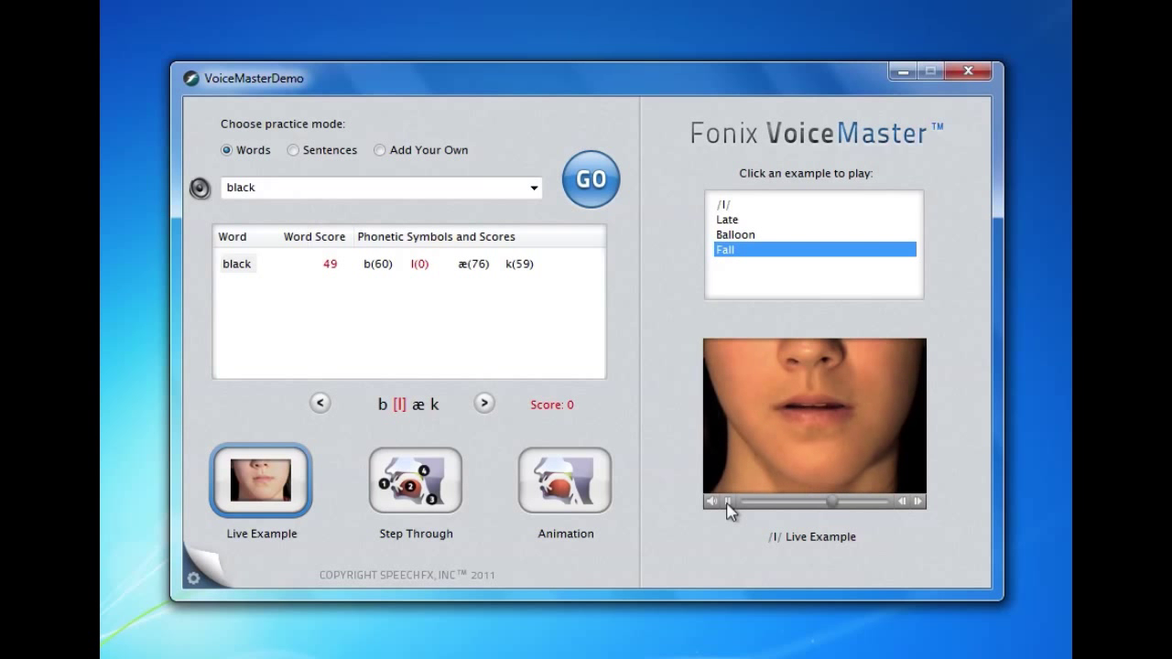
left_click(414, 476)
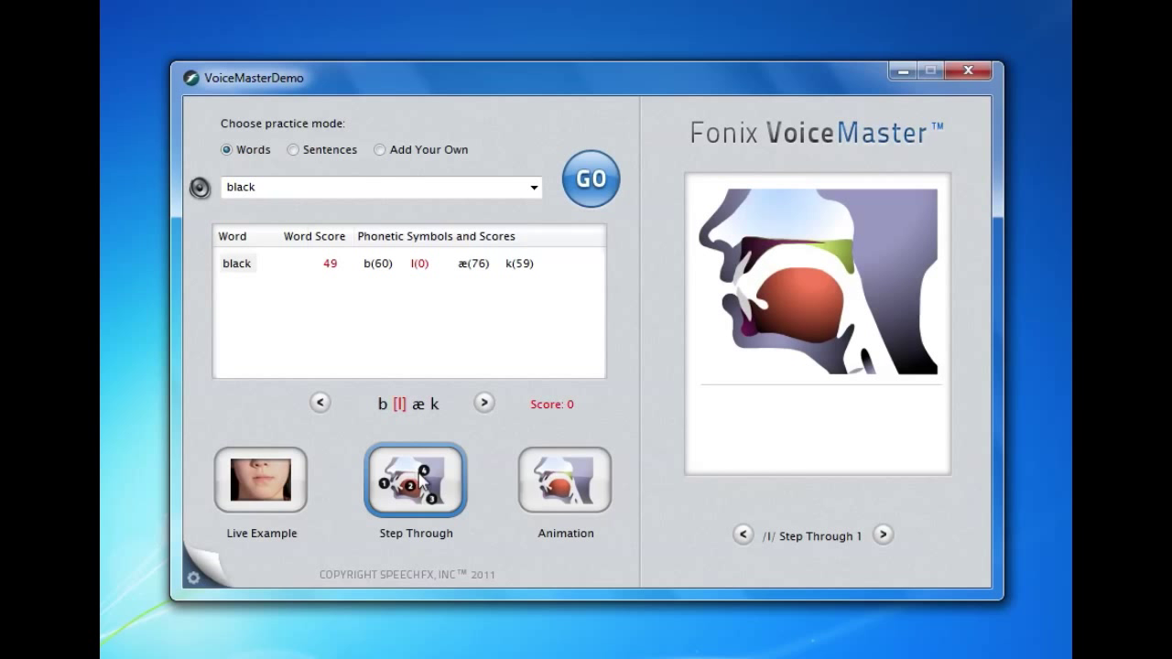
left_click(884, 536)
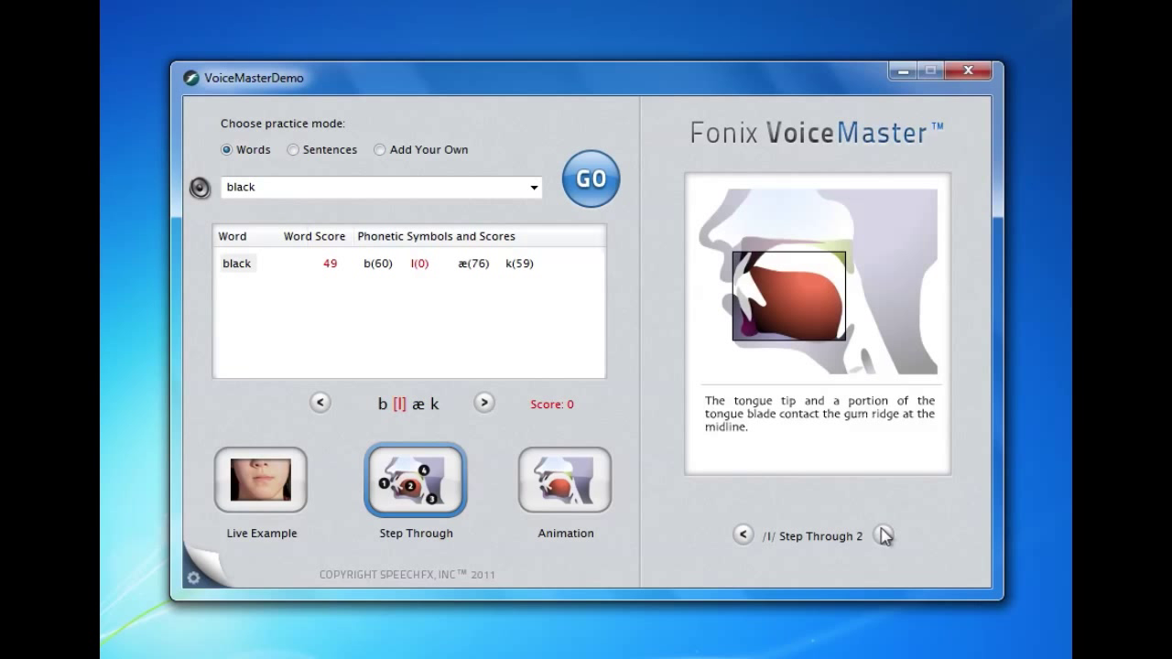
left_click(884, 536)
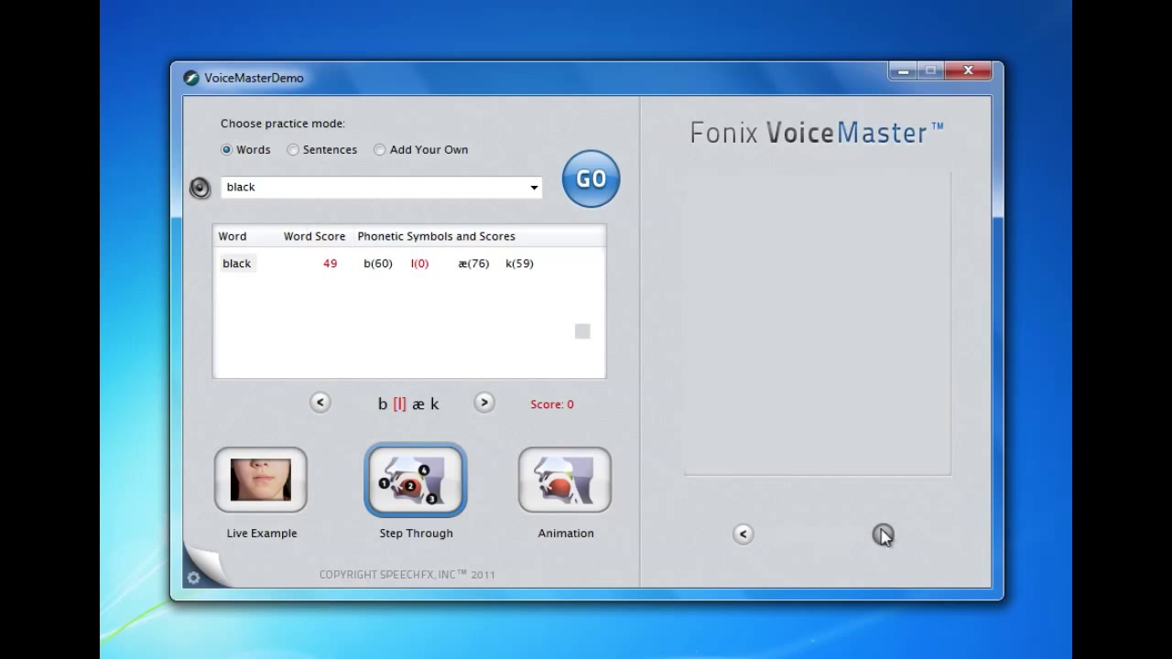
left_click(884, 535)
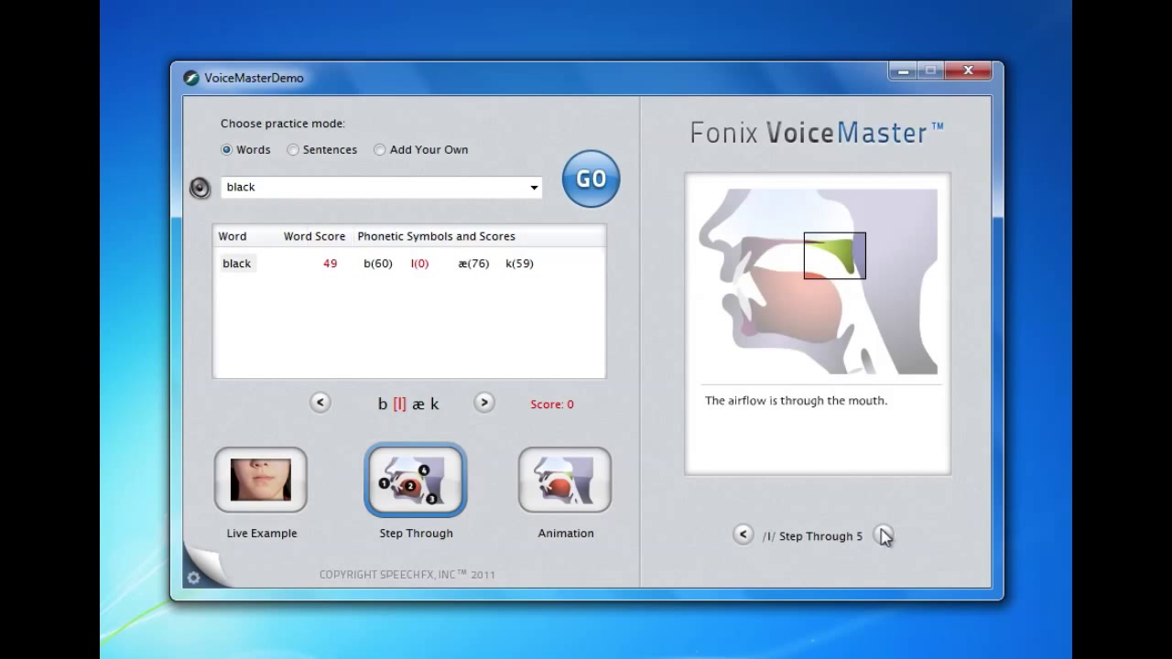
left_click(884, 536)
left_click(884, 535)
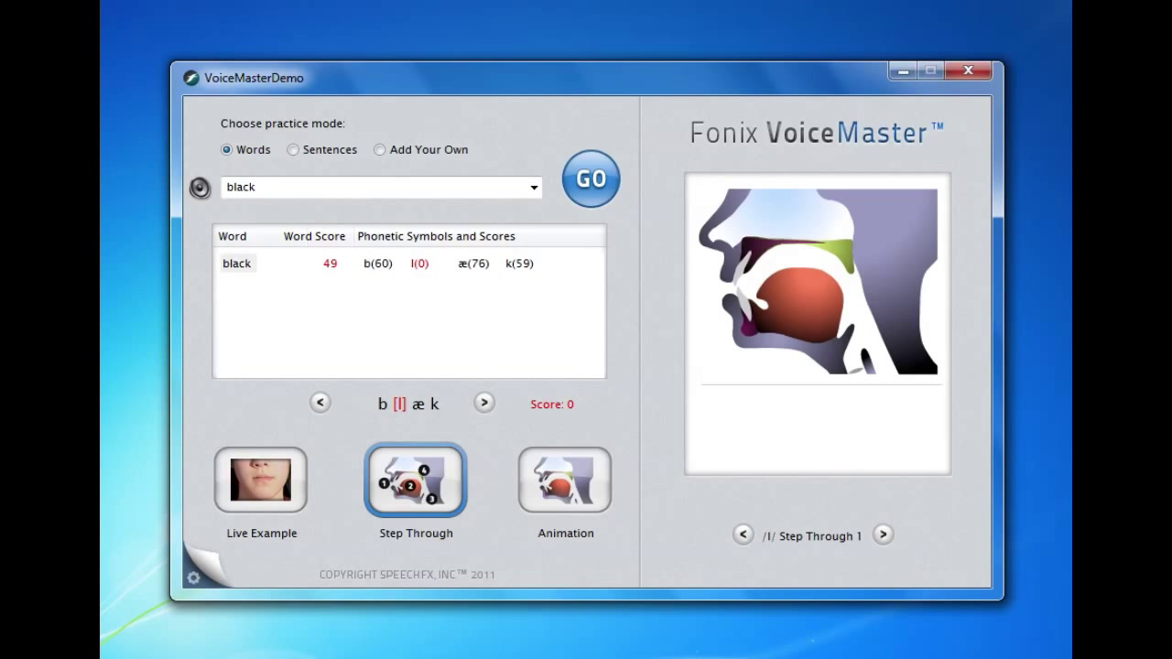
left_click(573, 474)
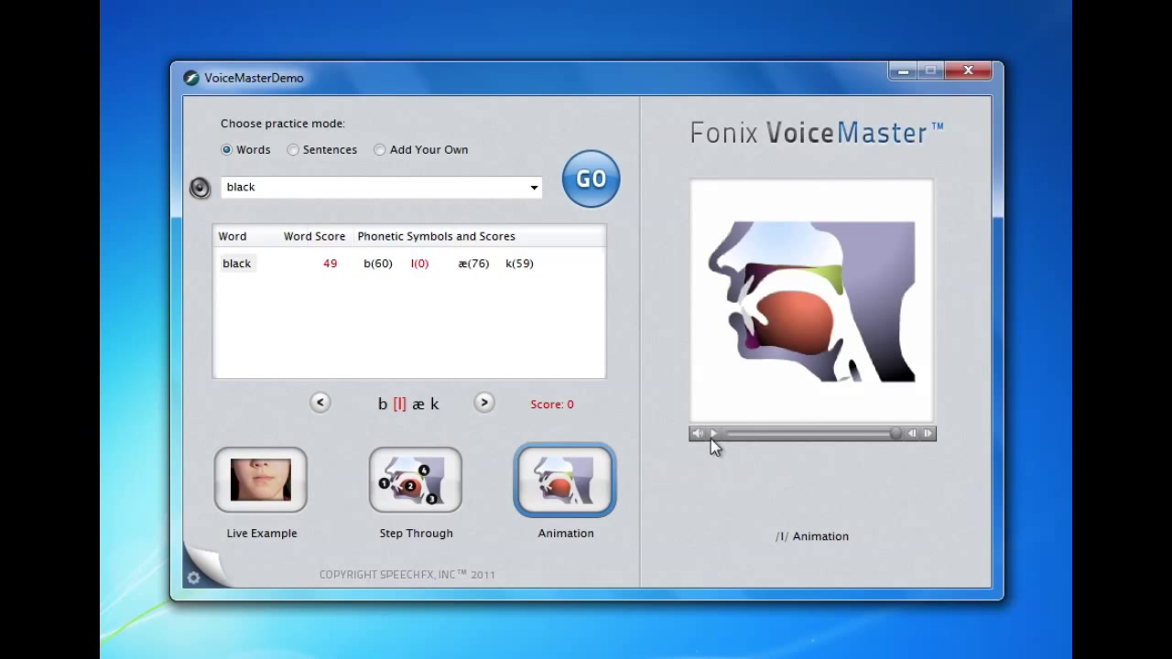
Play the l-sound mouth animation, then switch to Sentences practice.
left_click(712, 436)
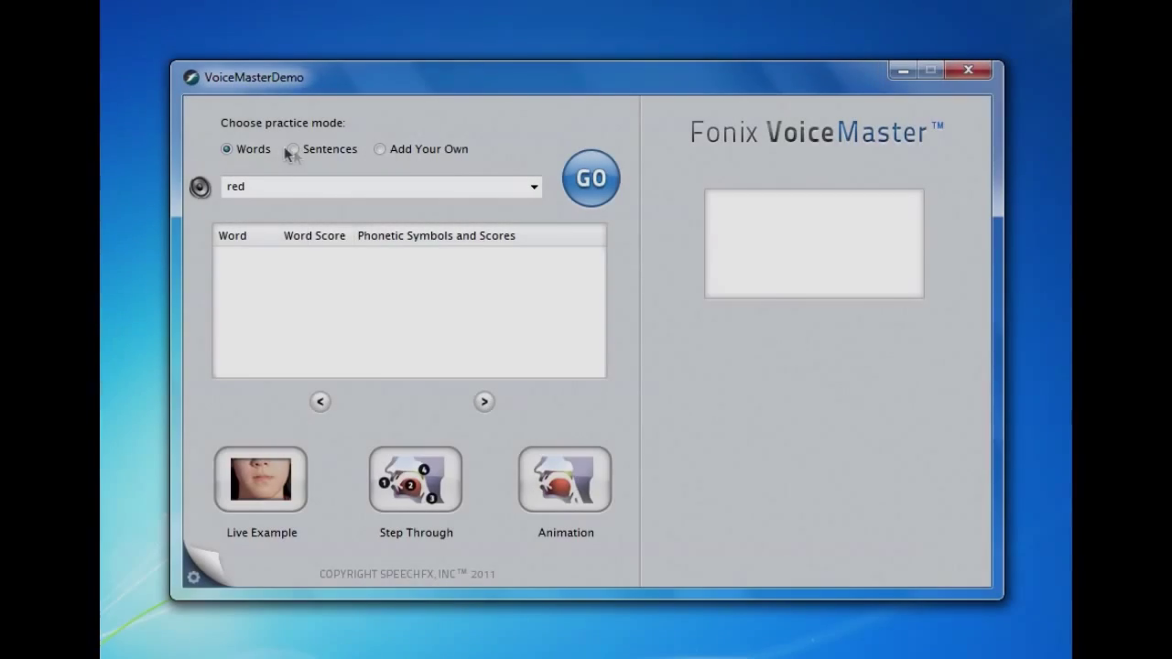
left_click(293, 151)
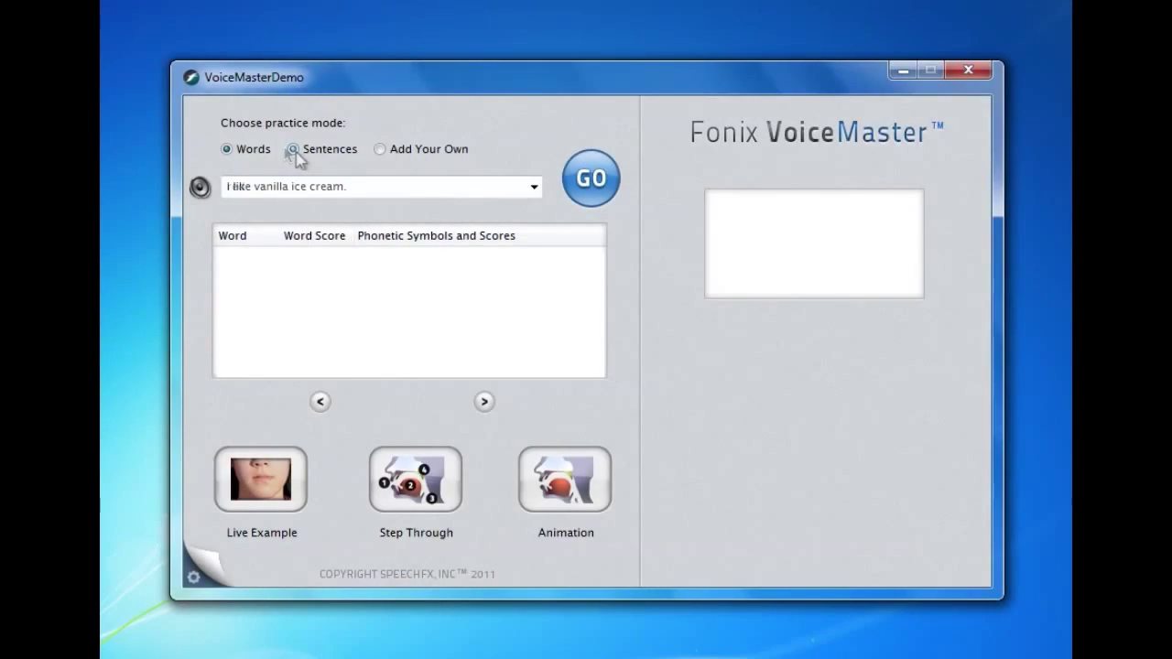
Load 'Reading books is fun.' as the practice sentence and hear its model pronunciation.
left_click(534, 186)
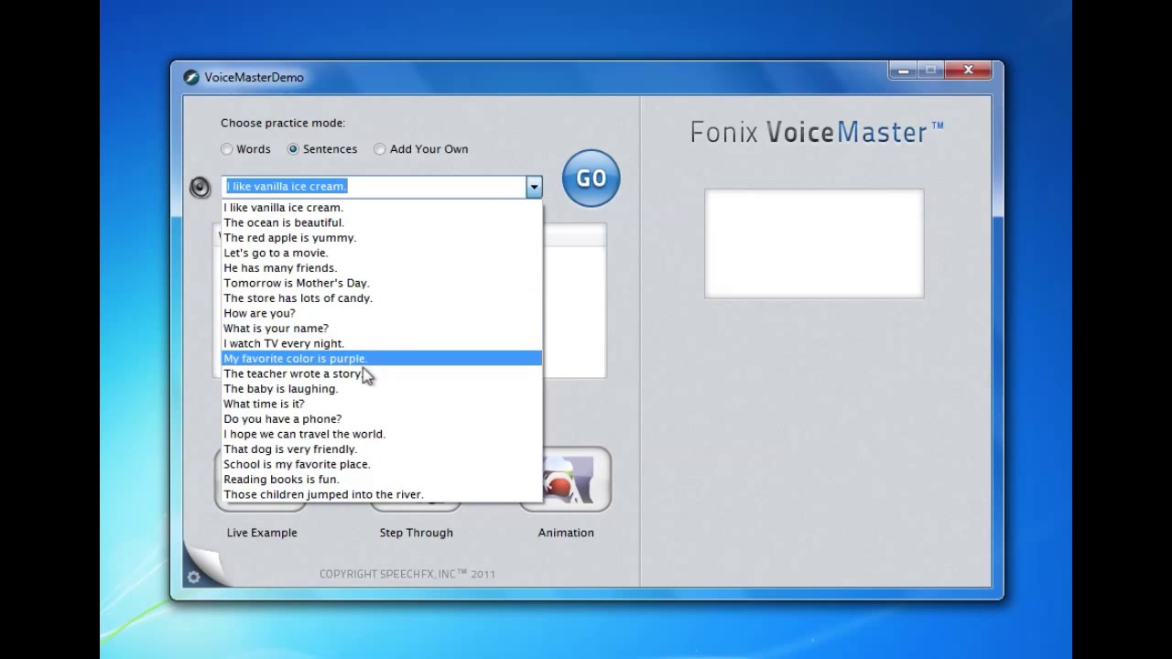
left_click(330, 480)
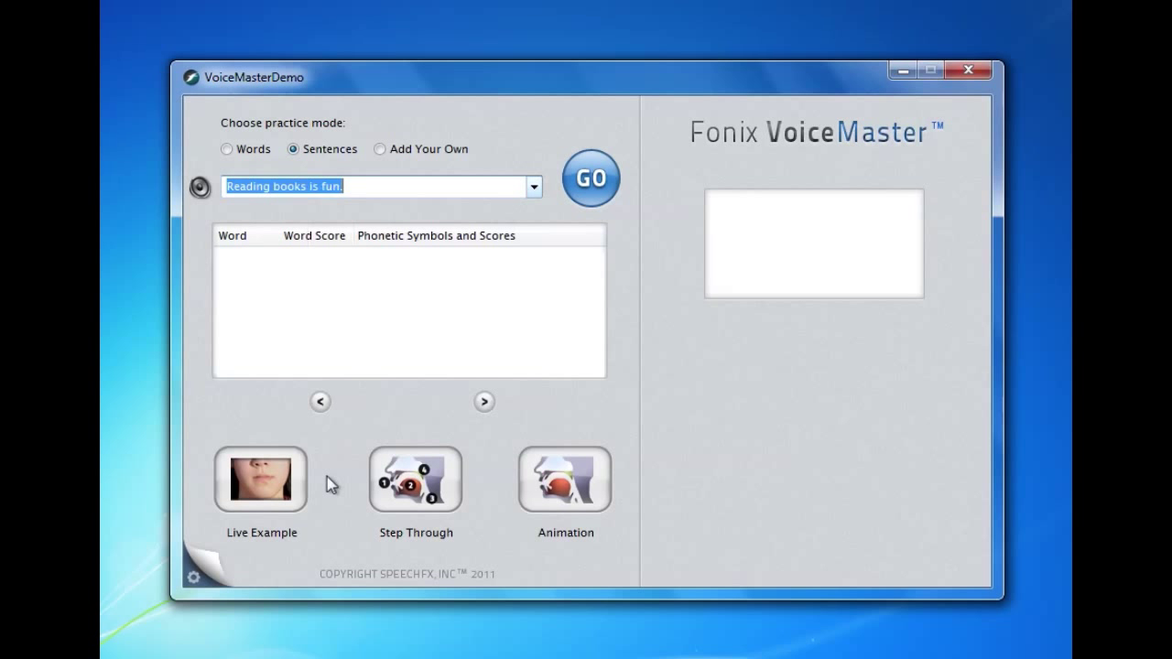
left_click(200, 194)
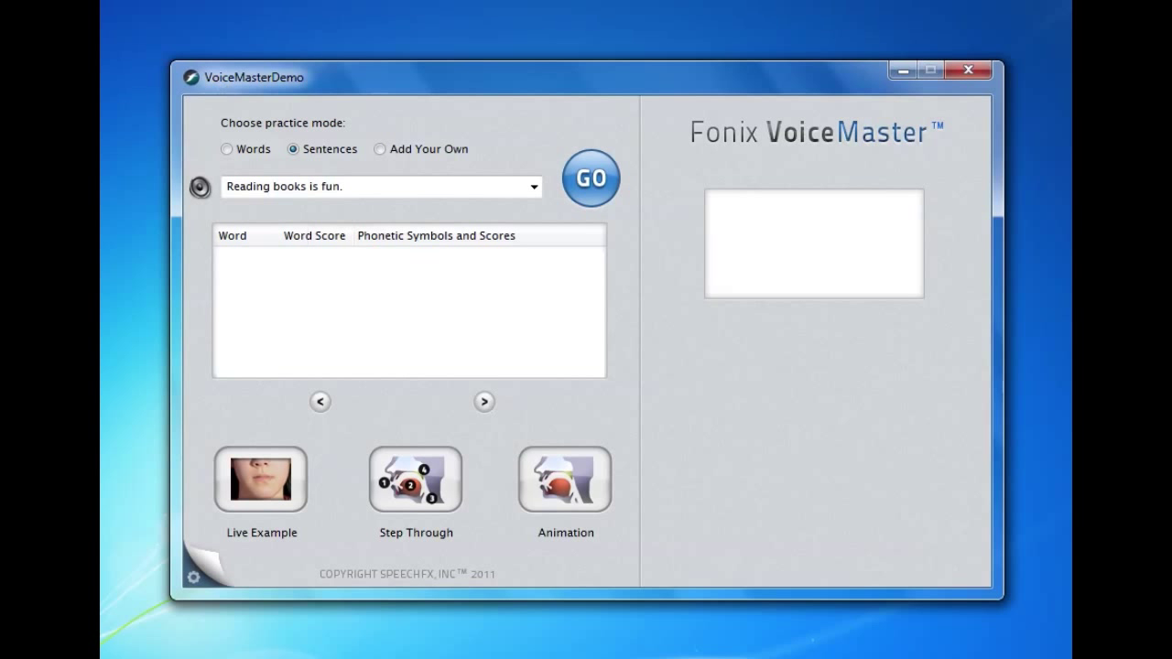
Score a spoken 'Reading books is fun.' and watch live video of the weak ʊ in 'books'.
left_click(593, 170)
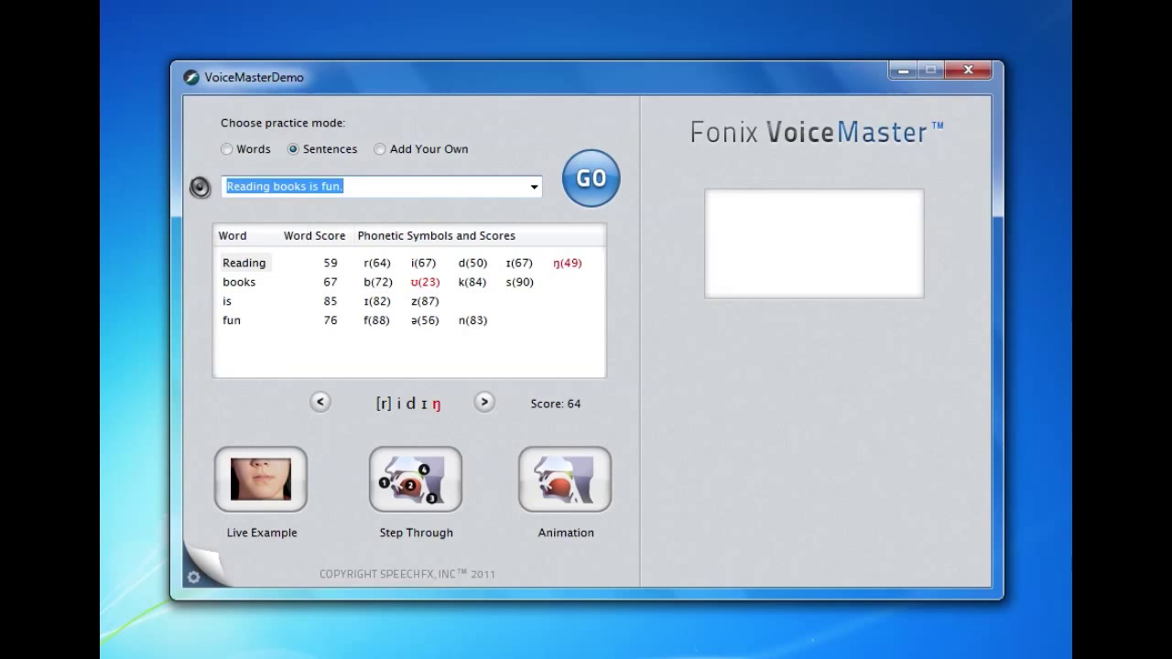
left_click(243, 284)
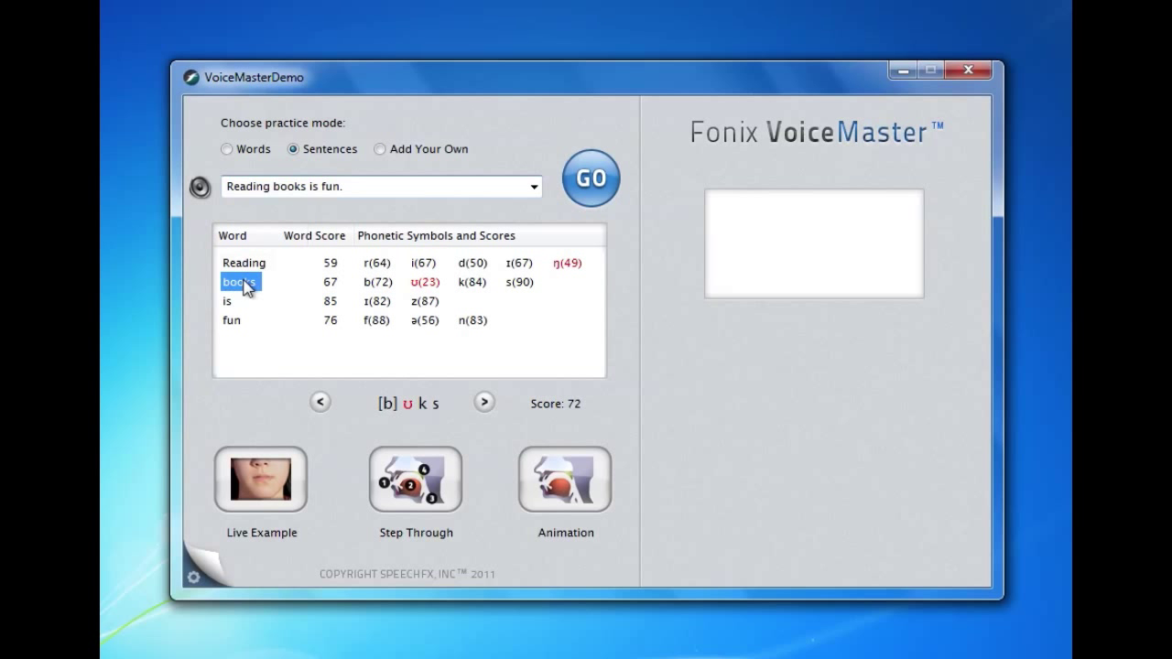
left_click(486, 404)
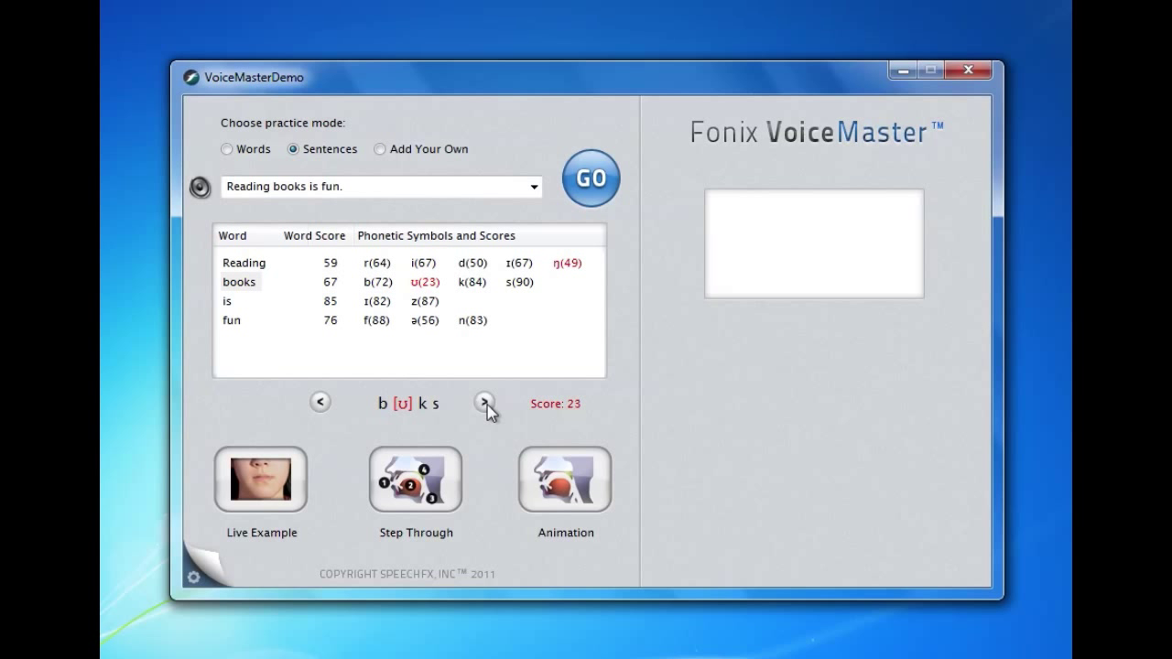
left_click(274, 485)
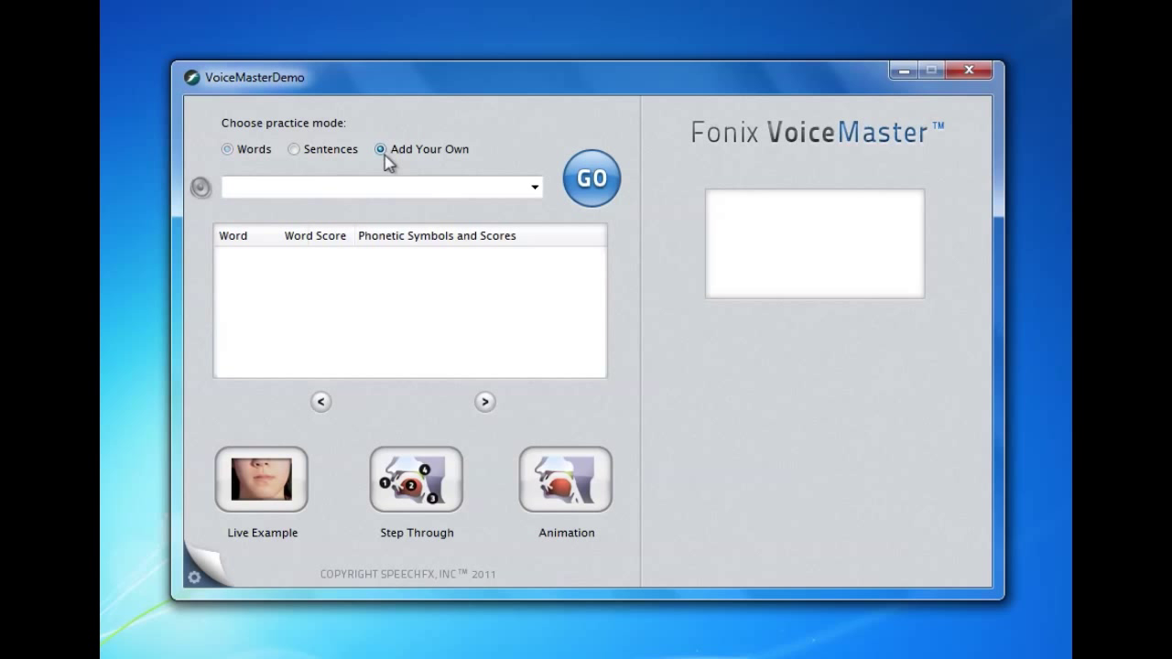
Enter the custom sentence 'I am going to a movie.' and record it for scoring.
left_click(366, 192)
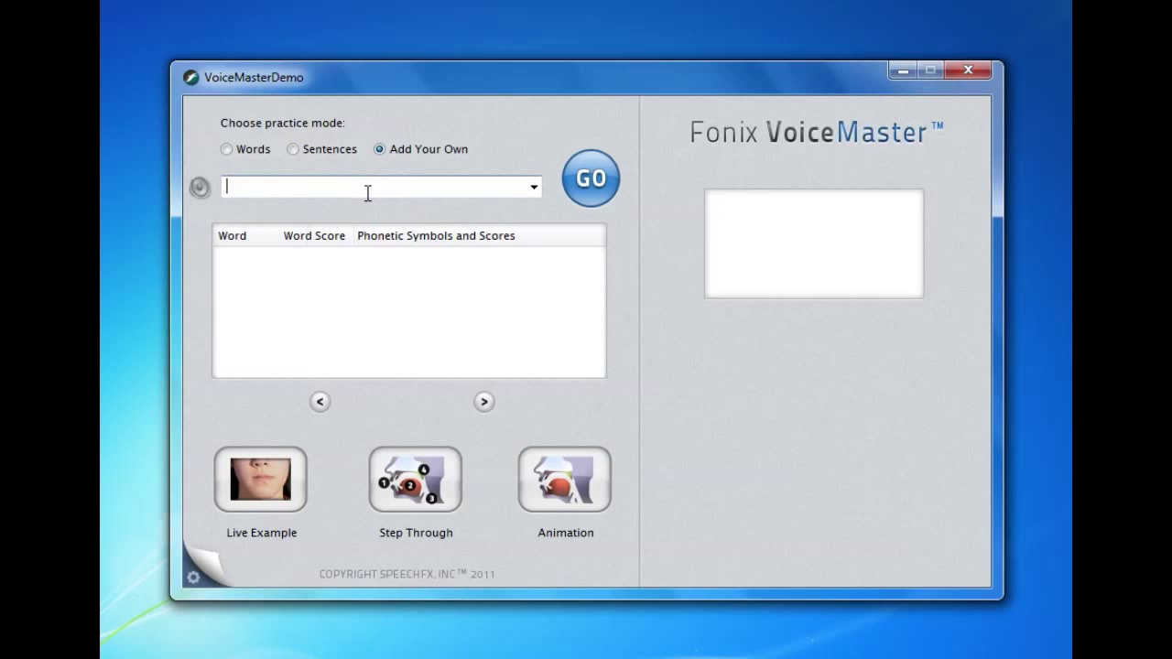
type("Iam ")
type("going to ")
type("a movie.")
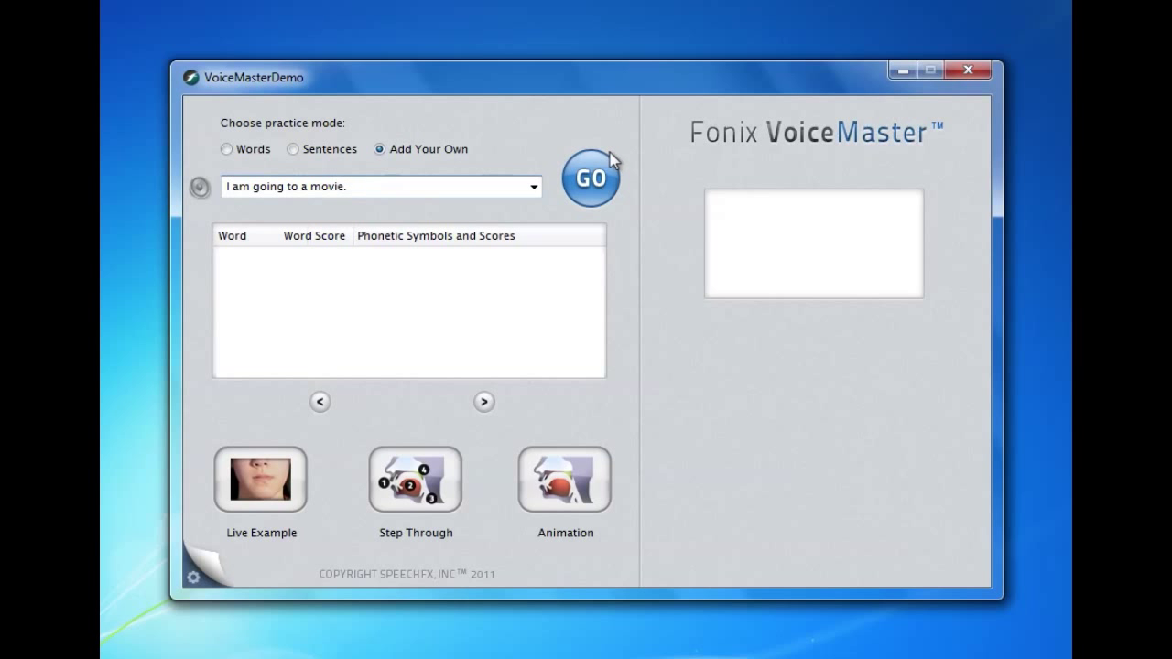
left_click(591, 182)
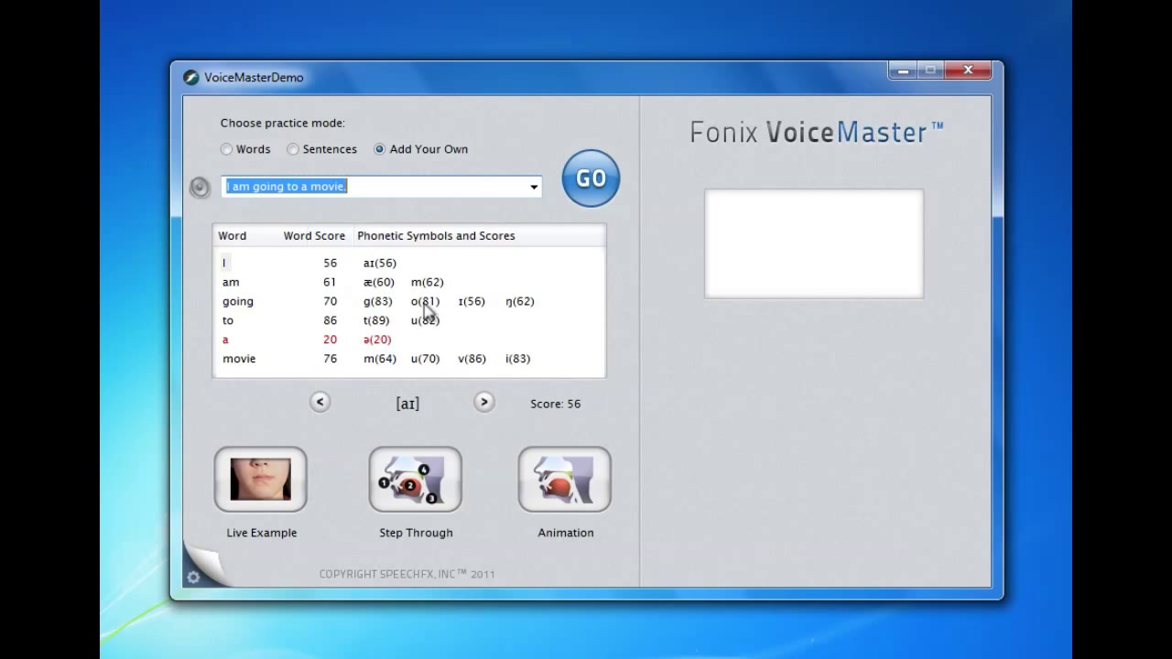
Inspect the word 'a' and play the live example of its weak ə sound twice.
left_click(226, 340)
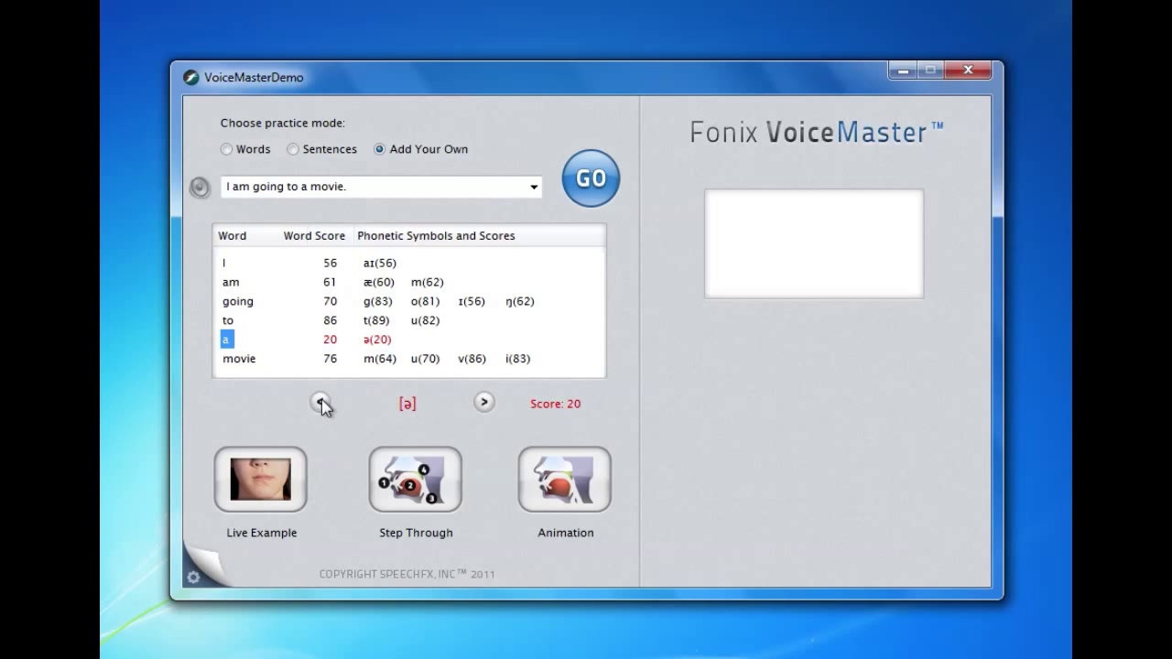
left_click(281, 491)
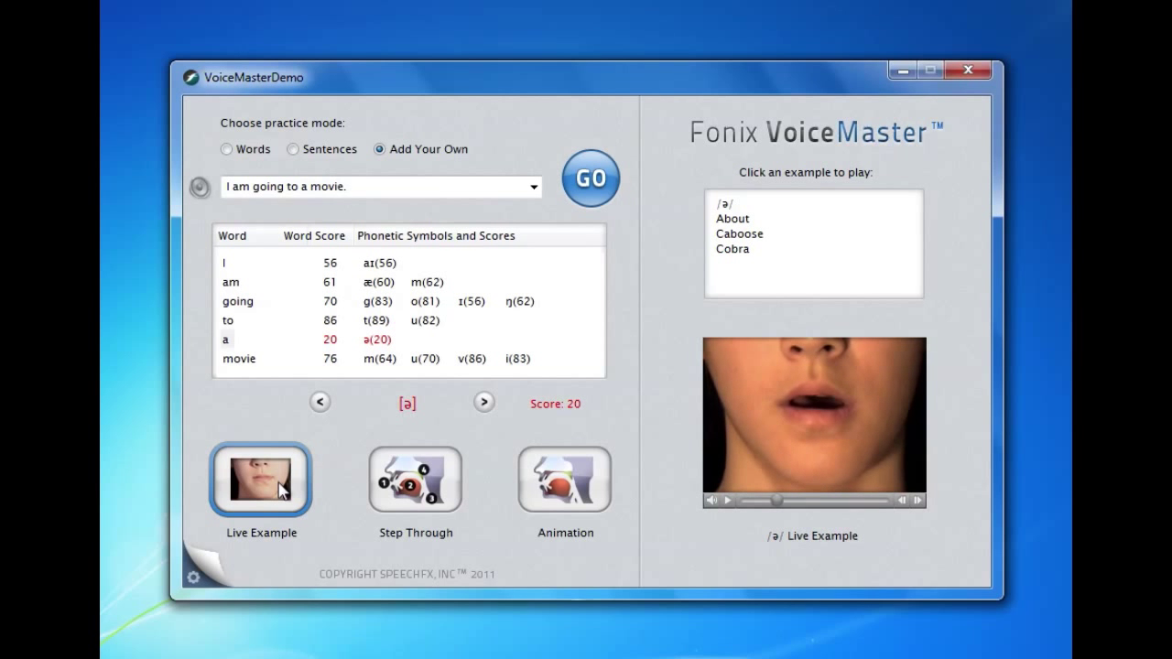
left_click(281, 491)
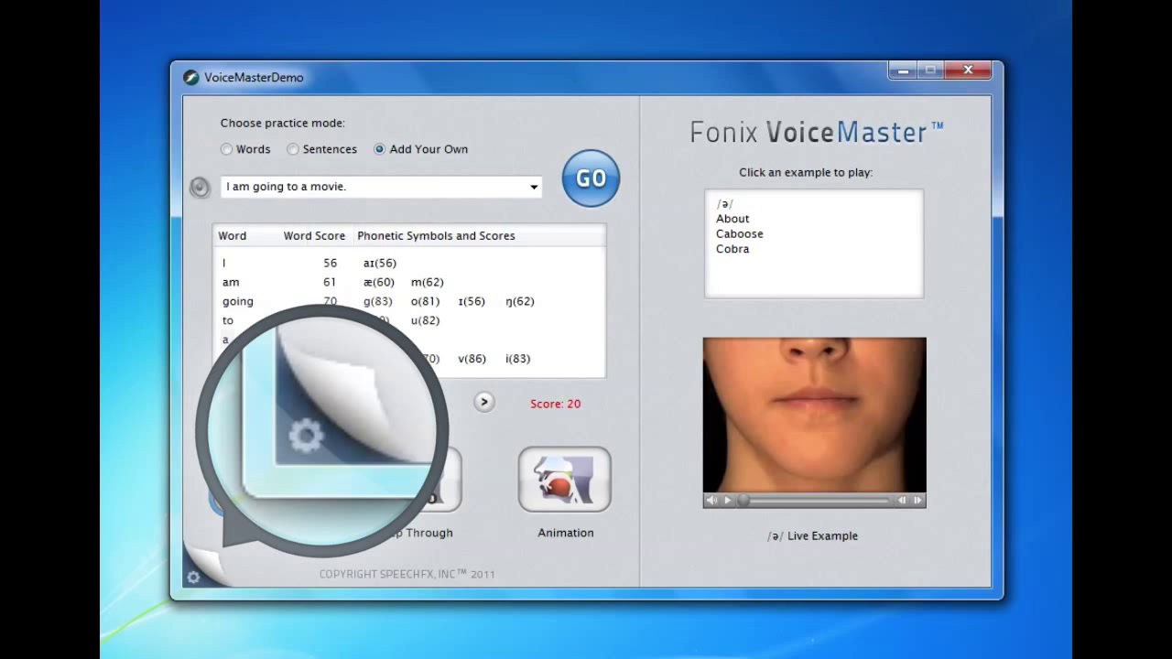
Open the settings to check minimum score 50, below-minimum sounds allowed and Adult recognition.
left_click(194, 577)
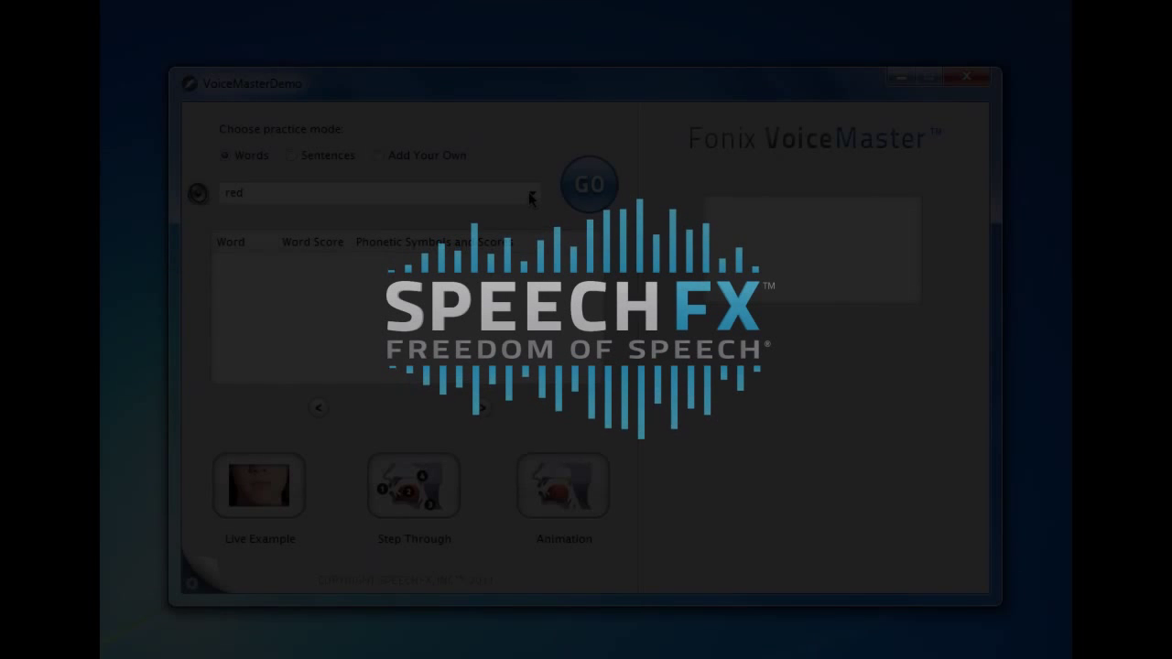
Select 'black', hear the model, and record it until scored 49.
left_click(530, 194)
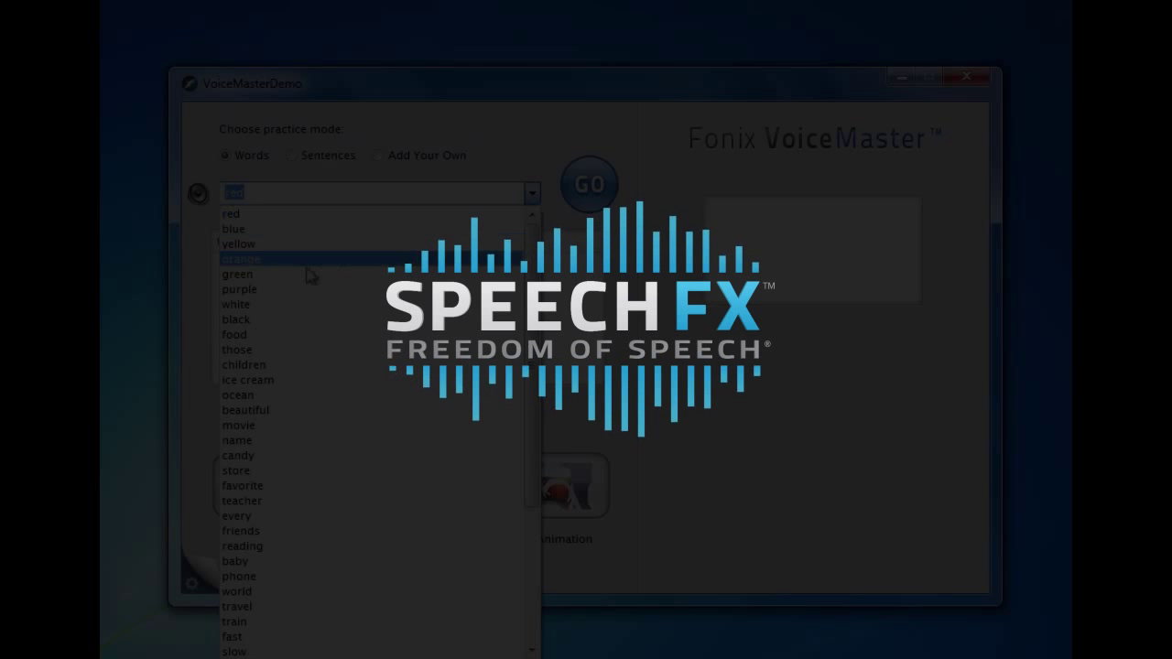
left_click(249, 321)
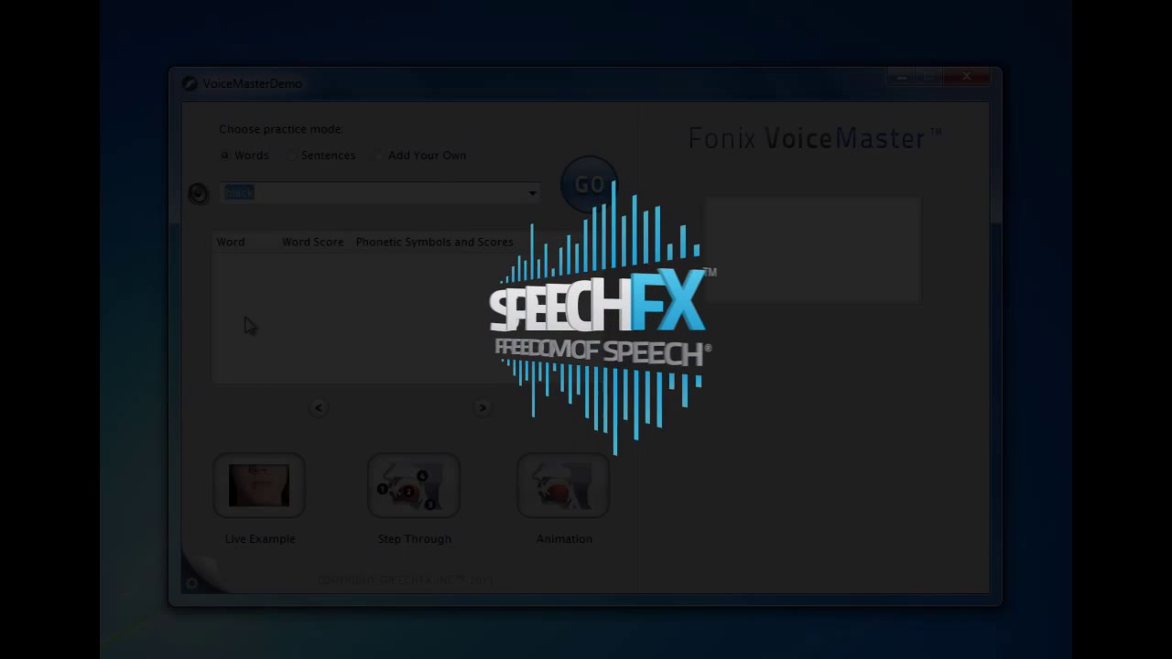
left_click(199, 195)
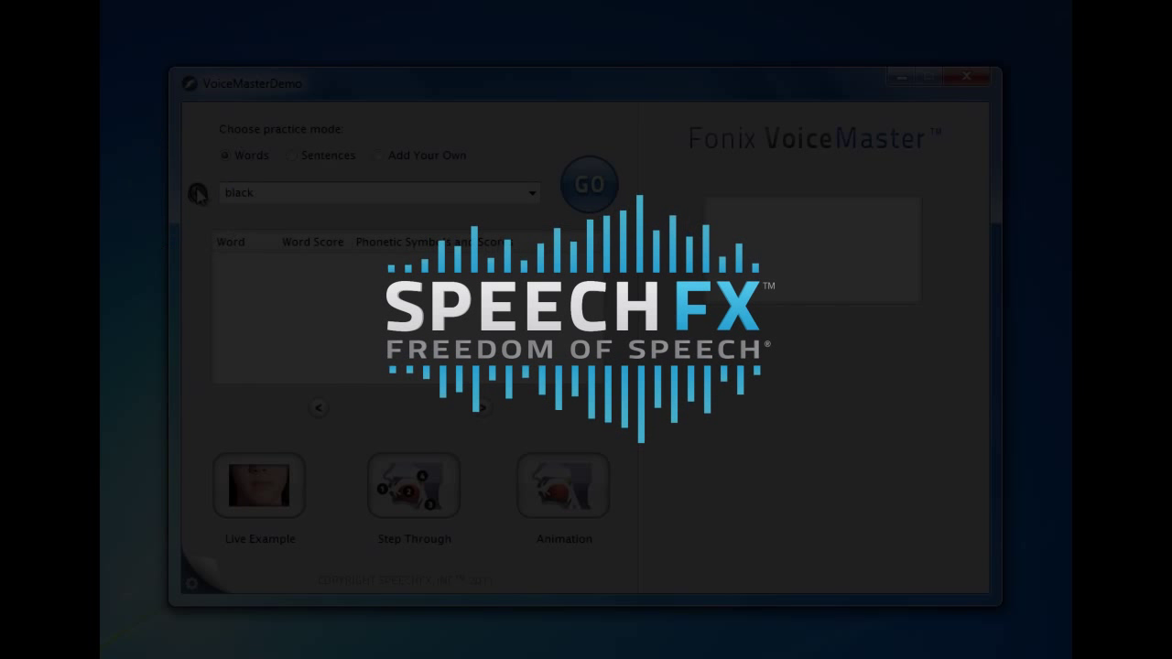
left_click(589, 185)
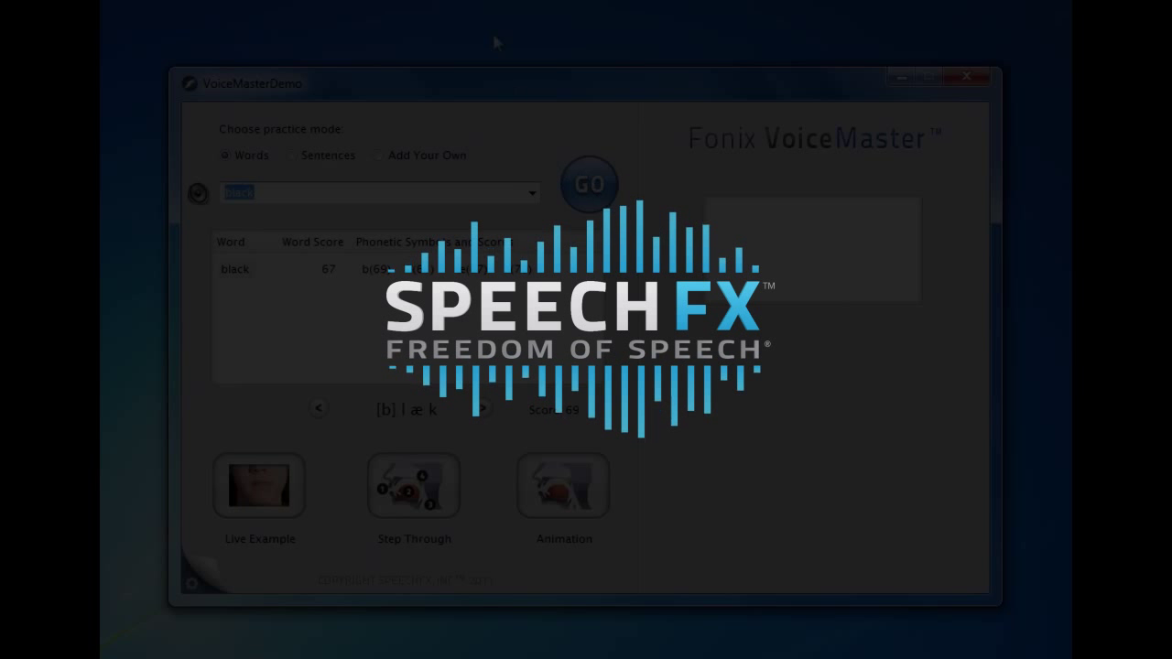
left_click(593, 195)
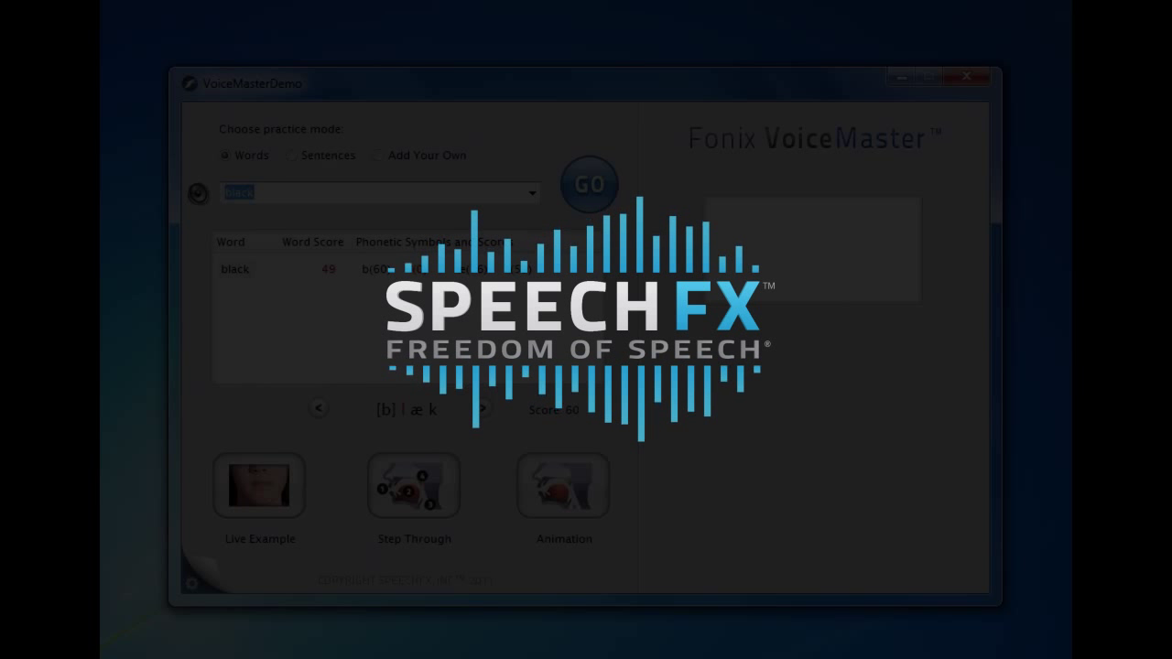
Step through the phoneme scores from the k sound back to the zero-scored l.
left_click(481, 411)
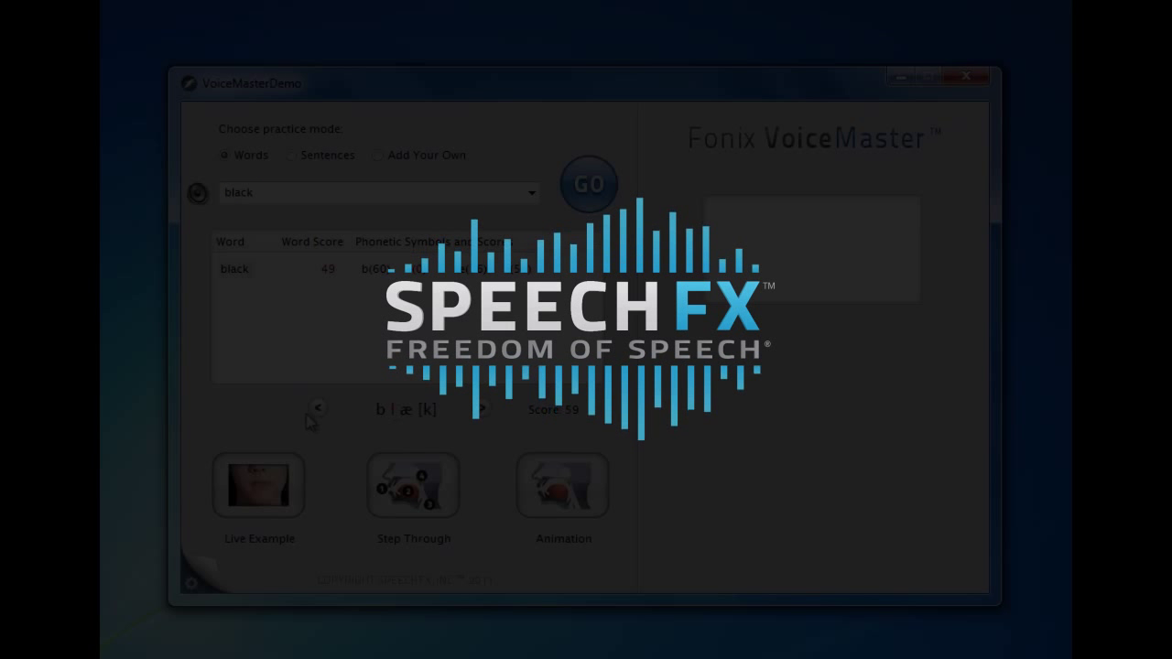
left_click(314, 414)
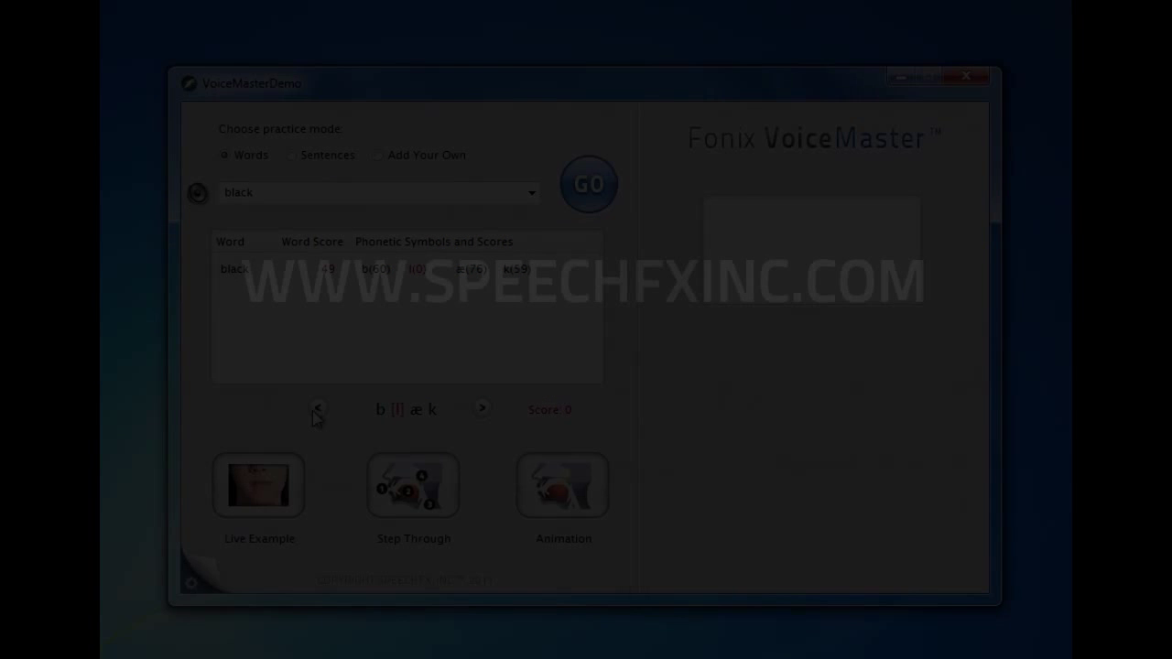